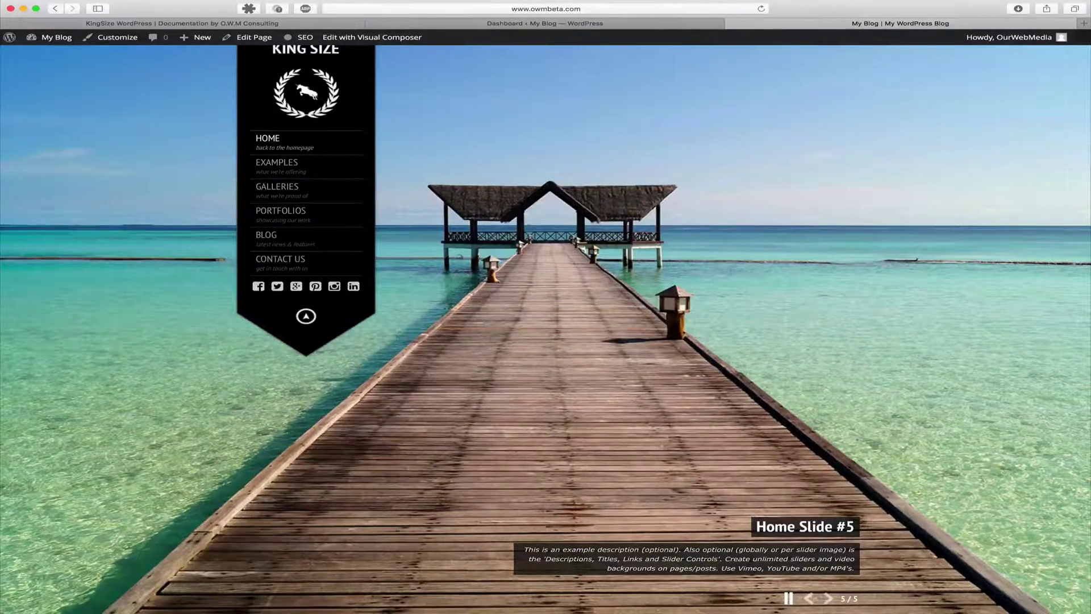
Create a new blank page from the dashboard and bring up the KingSize shortcodes dialog.
click(579, 21)
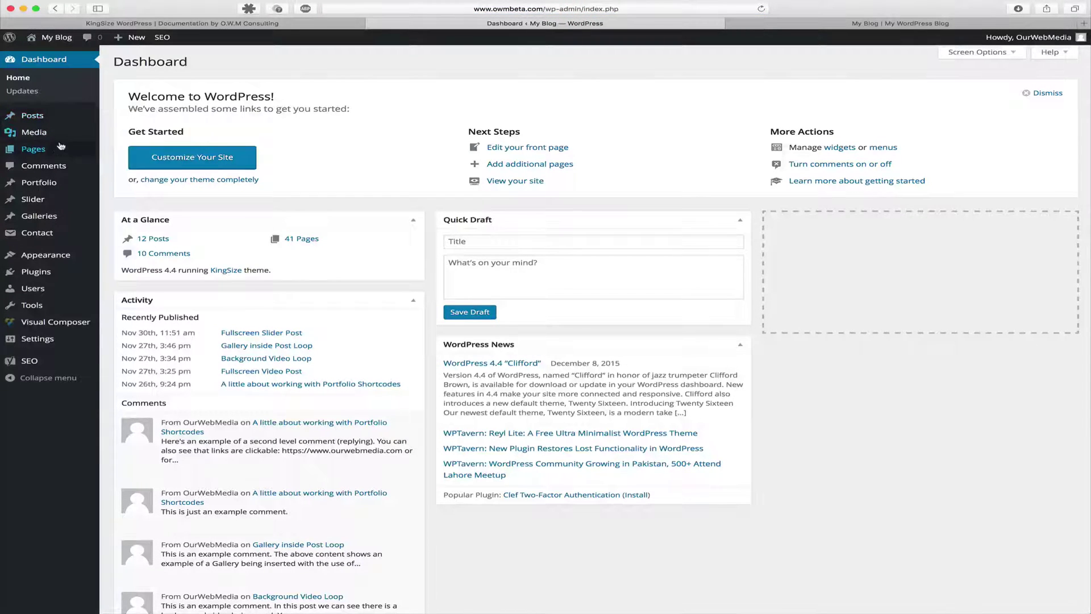
mouse_move(34, 148)
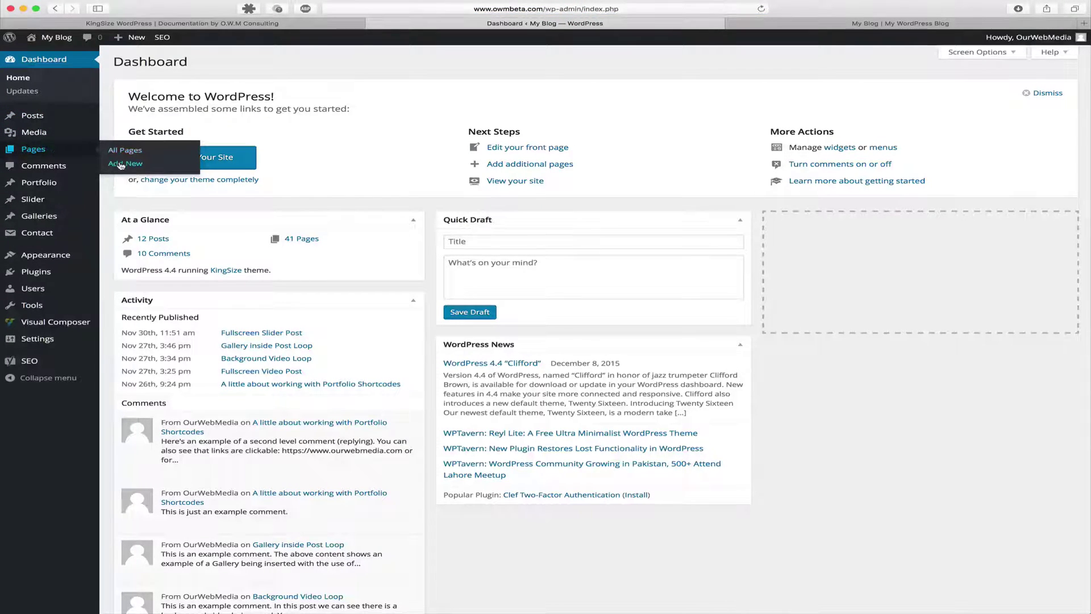
click(120, 164)
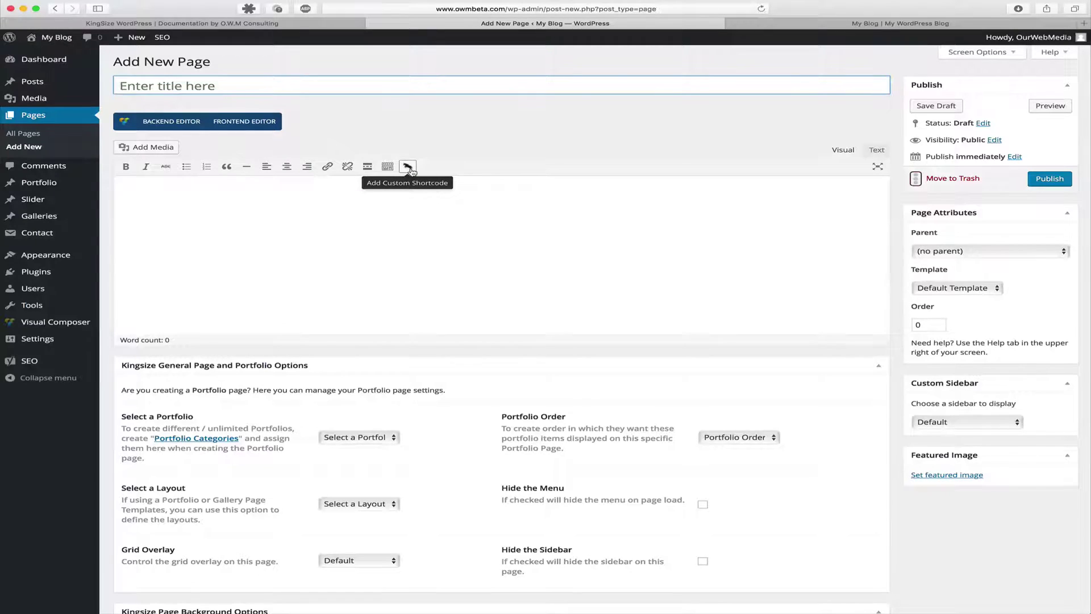
click(408, 167)
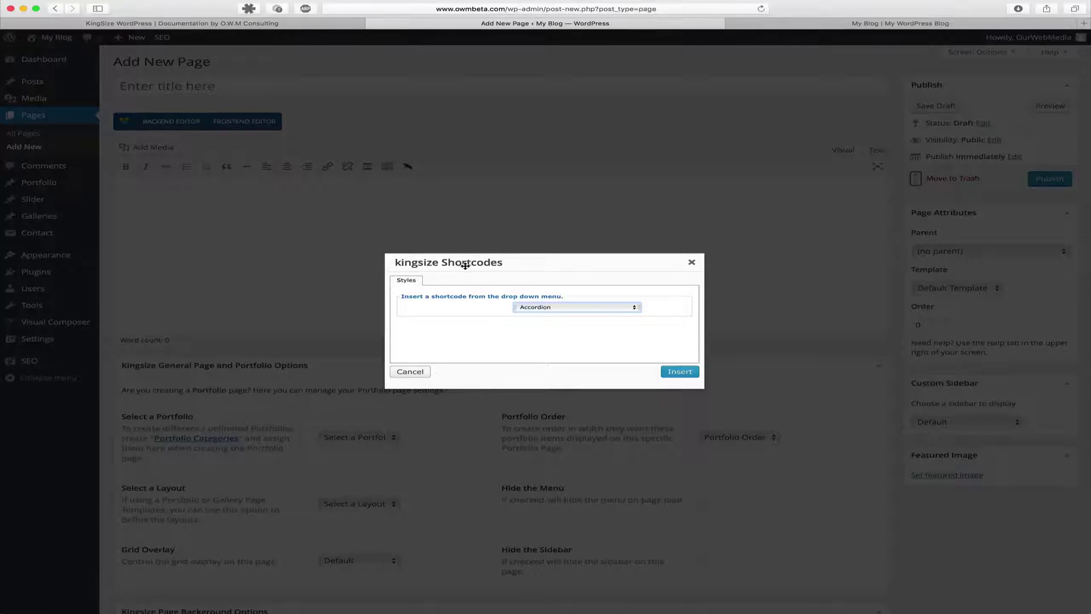
Insert the Error Box shortcode from the dialog and select its inserted line.
click(562, 309)
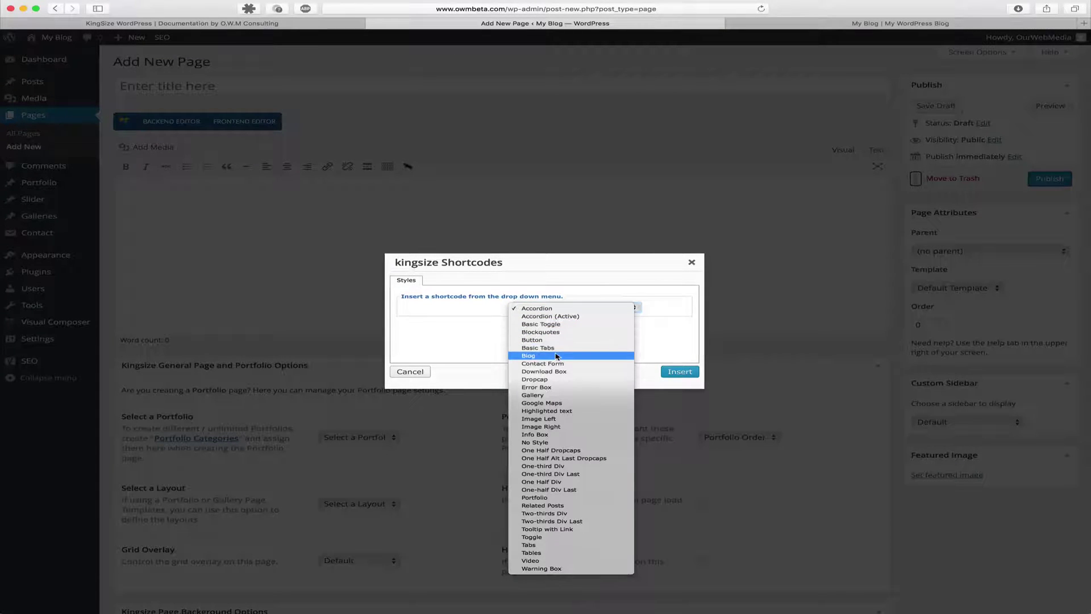
click(550, 389)
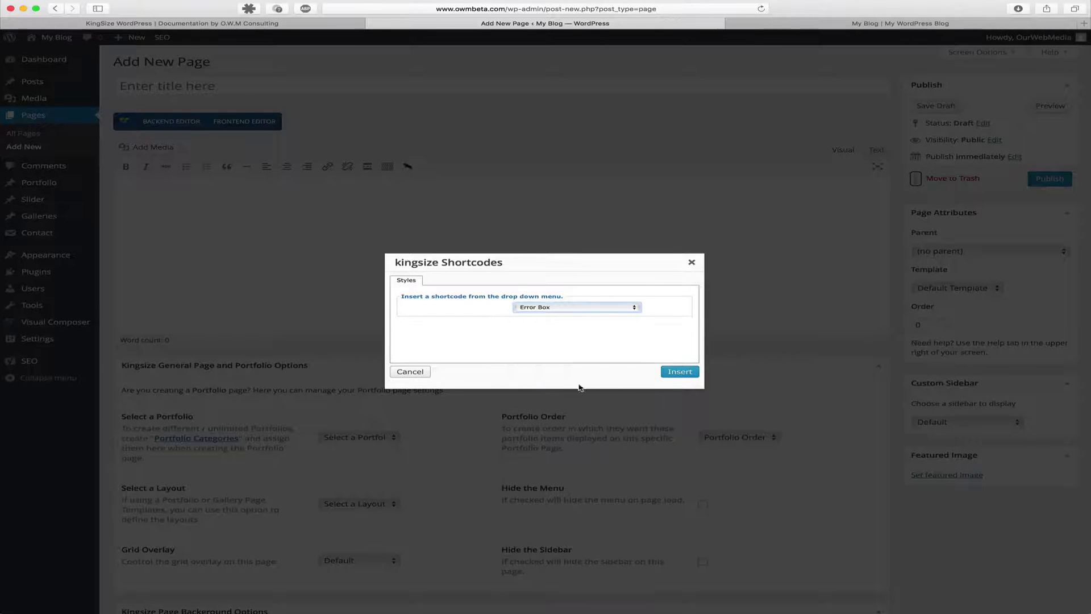
click(676, 375)
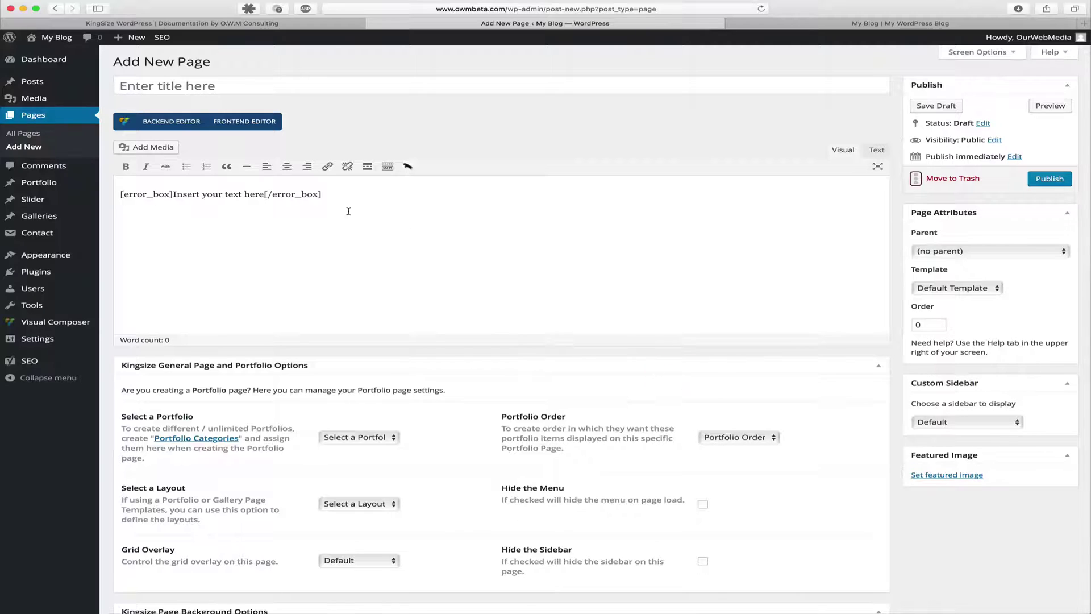
drag(357, 197, 120, 189)
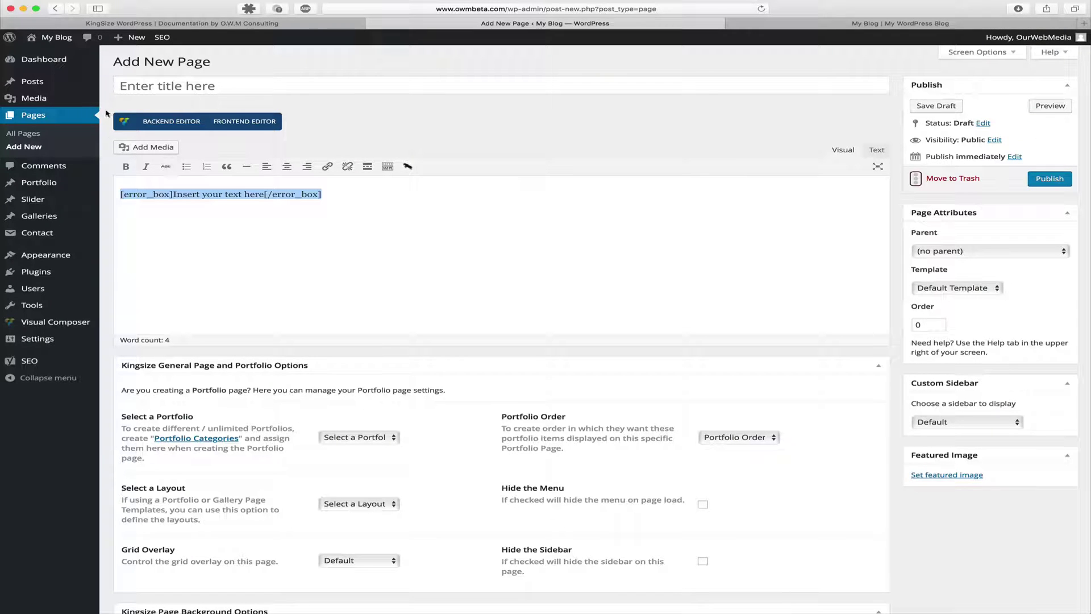
View the KingSize Theme Shortcodes documentation, then go back to the My Blog tab.
click(167, 22)
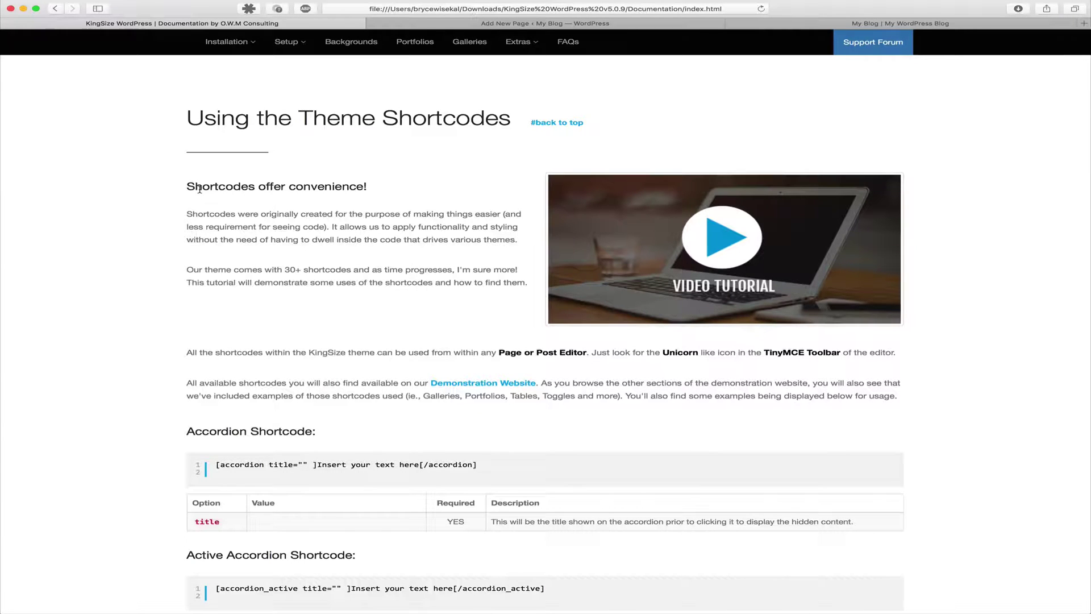
click(772, 23)
mouse_move(277, 163)
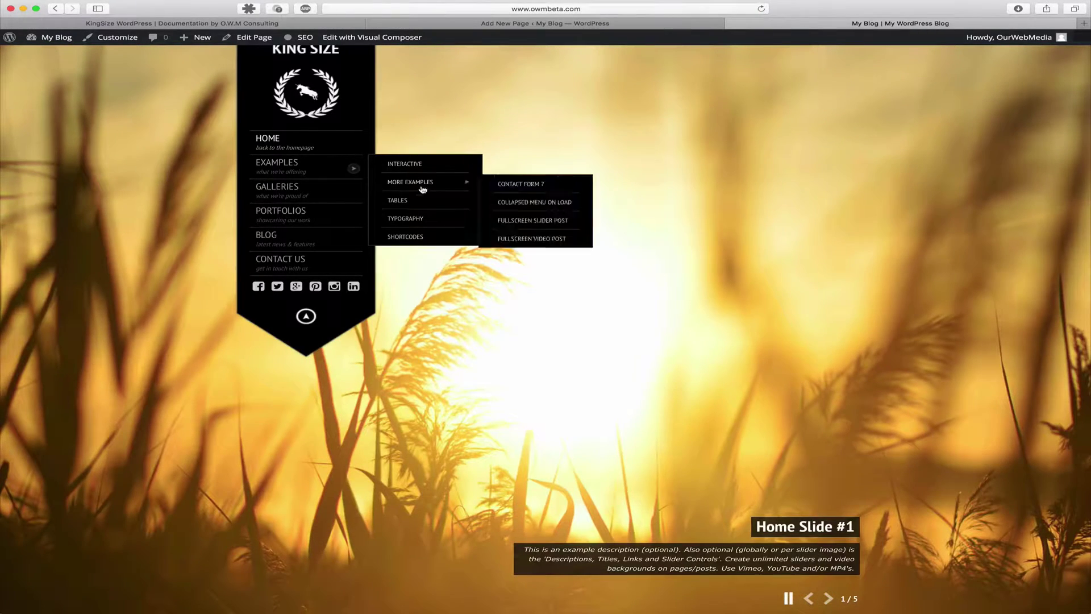
Open the demo site's Shortcodes examples page from the Examples menu.
click(418, 237)
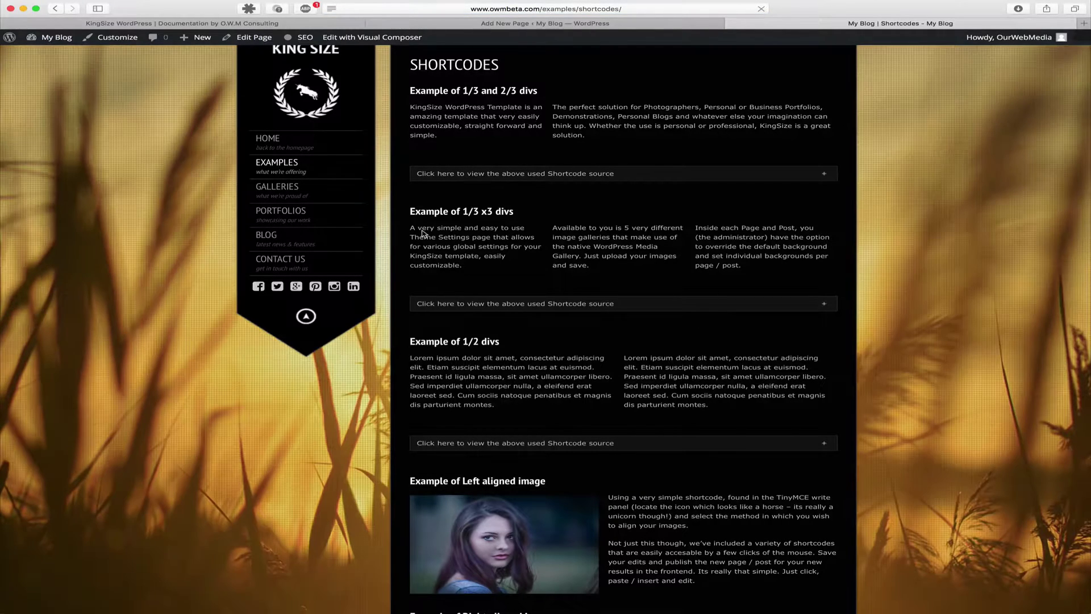
scroll(423, 231, down, 2)
scroll(427, 226, down, 1)
scroll(430, 220, down, 2)
scroll(435, 226, down, 3)
scroll(443, 239, down, 4)
scroll(456, 252, down, 2)
scroll(468, 268, down, 3)
scroll(468, 267, down, 3)
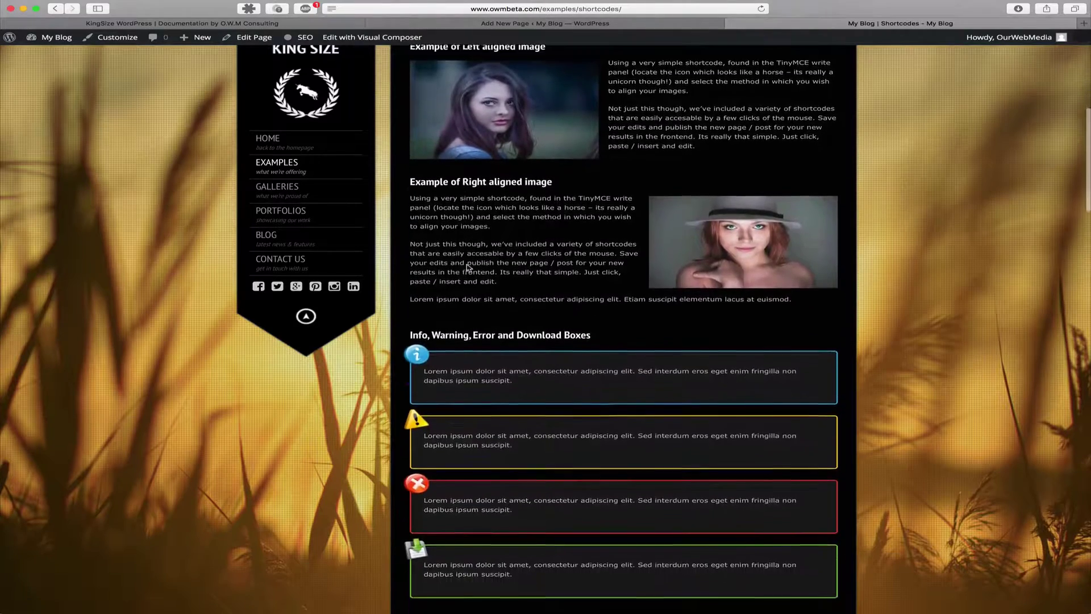
scroll(468, 269, down, 5)
scroll(467, 273, down, 4)
scroll(468, 282, down, 2)
scroll(468, 269, down, 2)
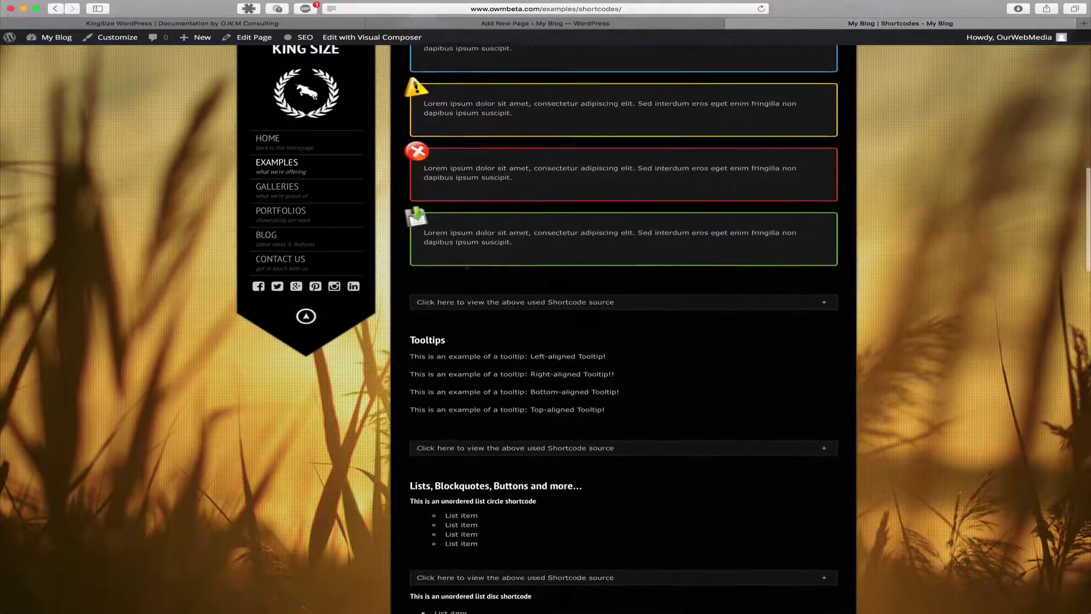
scroll(468, 267, down, 3)
scroll(467, 269, down, 1)
scroll(467, 268, down, 2)
scroll(468, 268, down, 2)
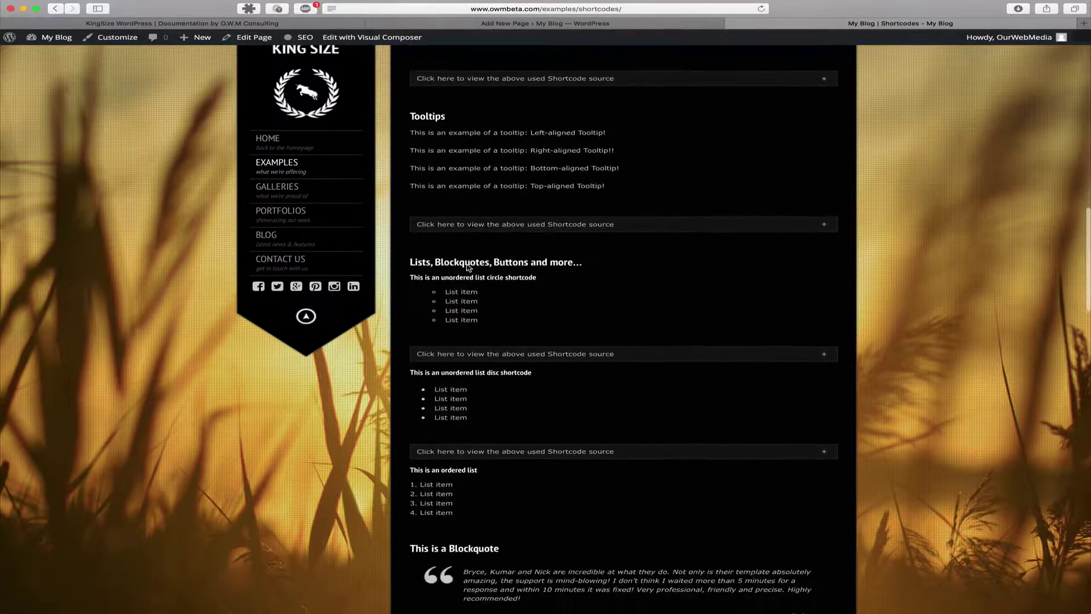
scroll(467, 268, down, 3)
scroll(467, 268, down, 1)
scroll(467, 268, down, 4)
scroll(467, 269, down, 3)
scroll(468, 268, down, 5)
scroll(467, 268, down, 5)
scroll(467, 268, down, 4)
scroll(467, 268, down, 5)
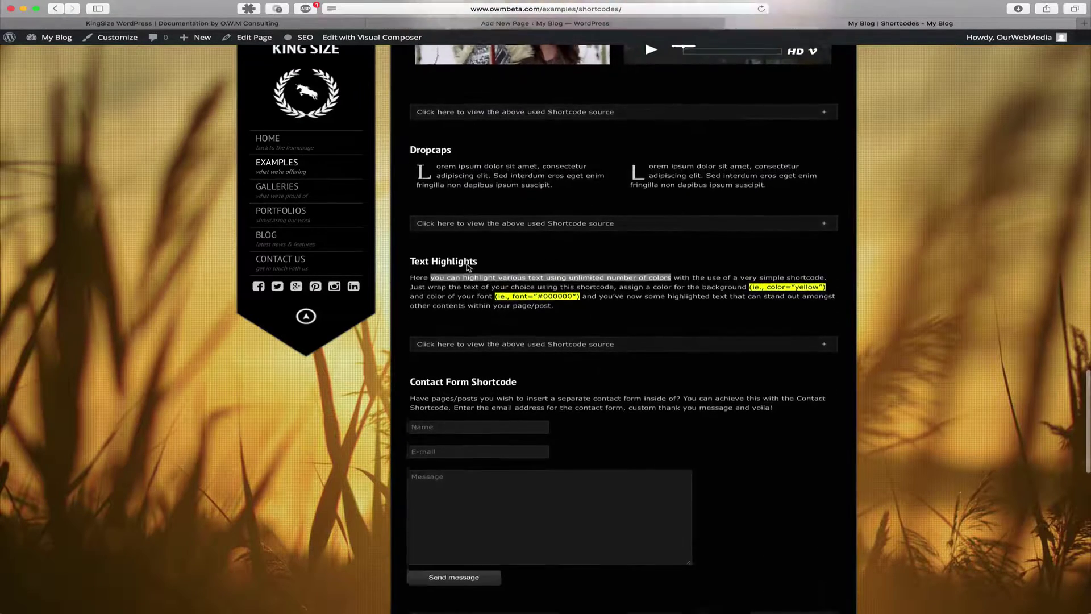
scroll(467, 269, down, 2)
scroll(467, 268, down, 2)
scroll(467, 268, down, 1)
scroll(468, 267, down, 2)
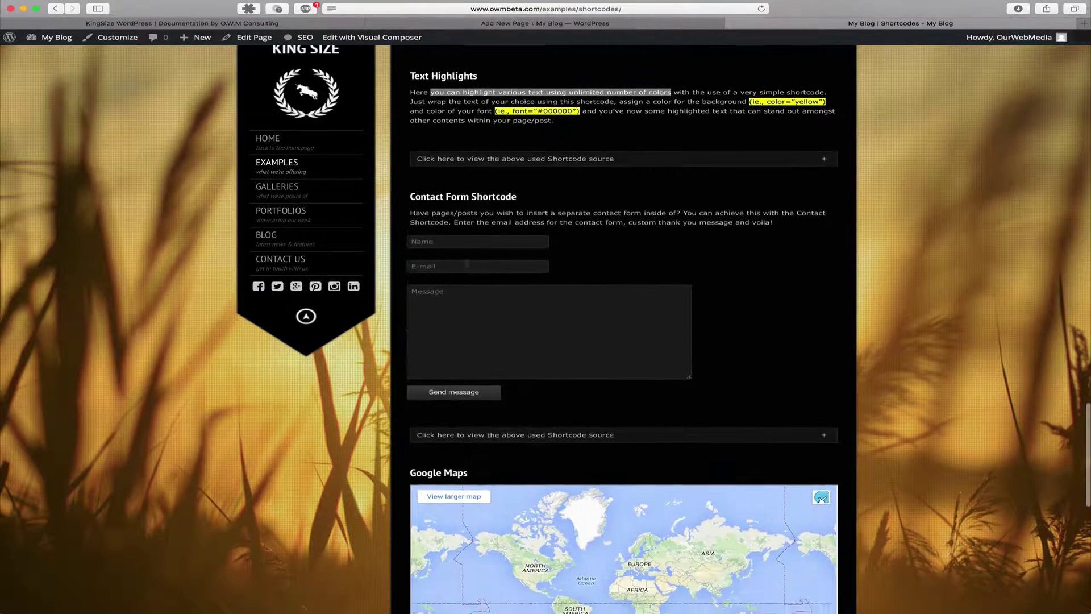
scroll(468, 268, down, 1)
scroll(467, 268, down, 2)
scroll(468, 268, down, 2)
scroll(468, 265, down, 1)
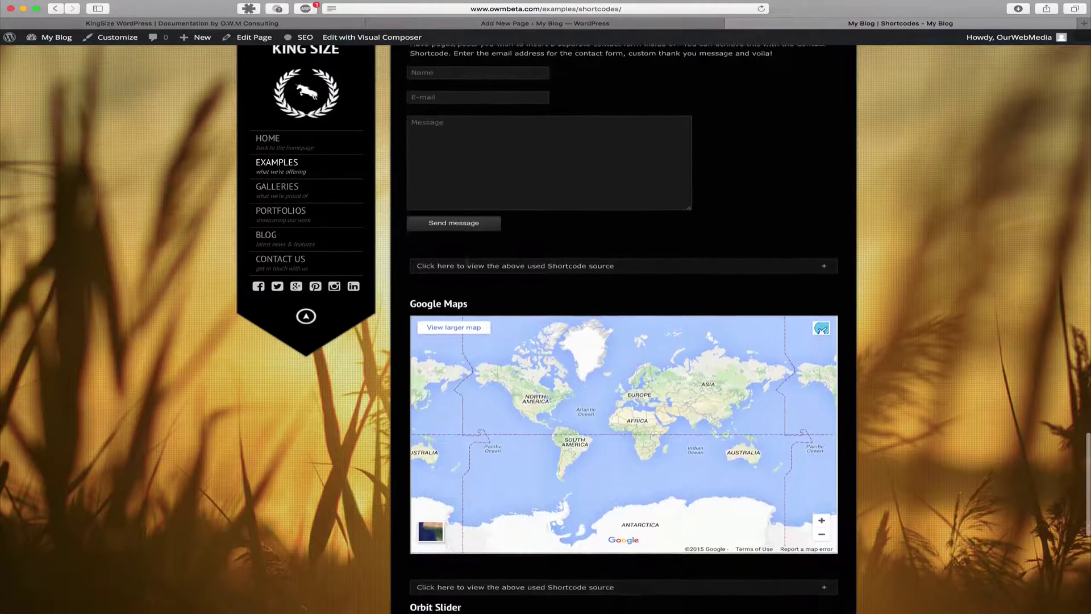
scroll(467, 265, down, 2)
scroll(467, 265, down, 1)
scroll(337, 251, down, 3)
scroll(337, 251, down, 2)
scroll(337, 251, down, 2)
scroll(336, 251, down, 1)
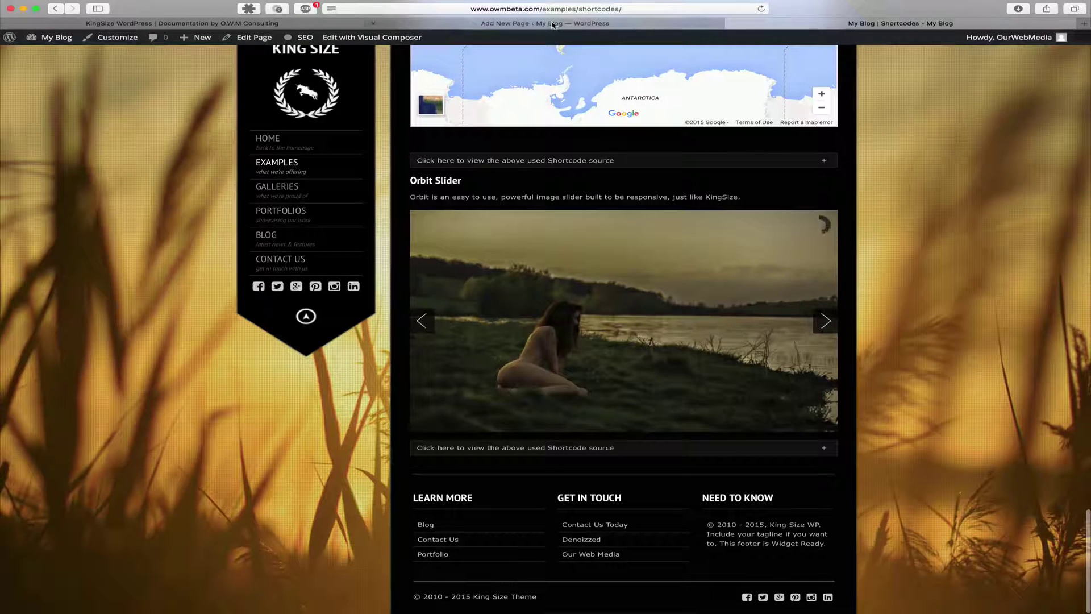
click(266, 21)
scroll(239, 143, down, 1)
scroll(238, 149, down, 1)
scroll(238, 158, down, 2)
scroll(238, 171, down, 2)
scroll(237, 171, down, 2)
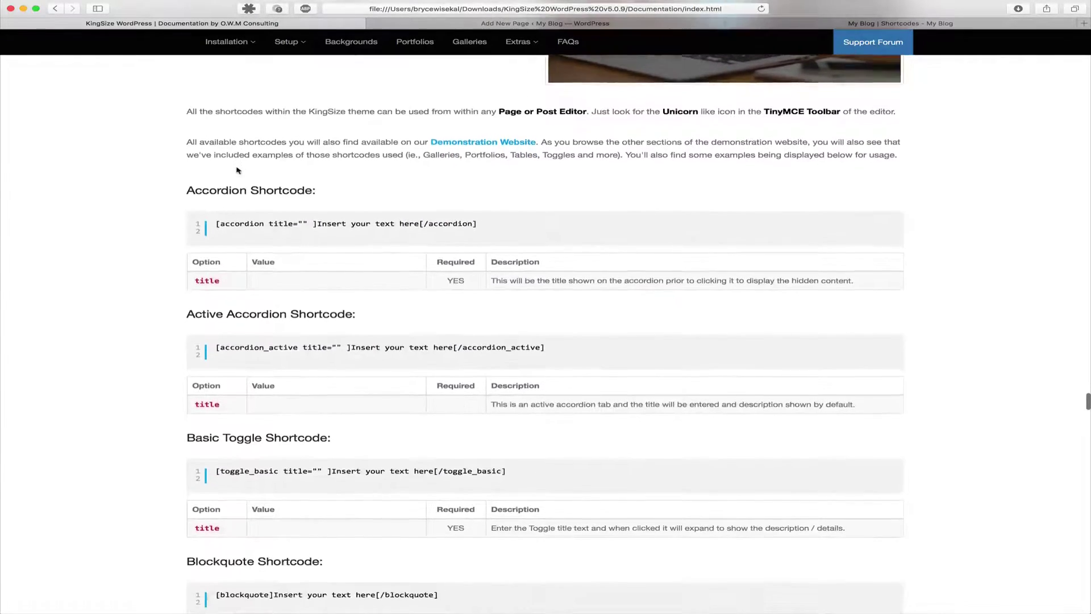
scroll(237, 171, down, 3)
scroll(237, 171, down, 2)
scroll(237, 170, down, 2)
scroll(237, 171, down, 3)
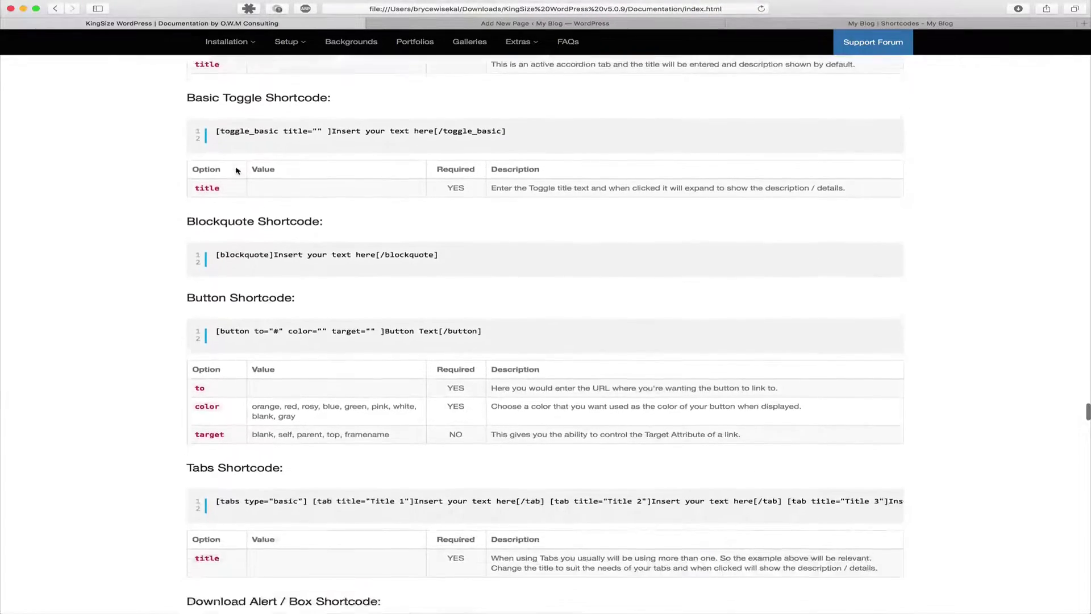
scroll(237, 171, down, 3)
scroll(238, 171, down, 2)
scroll(238, 170, down, 1)
scroll(238, 171, down, 2)
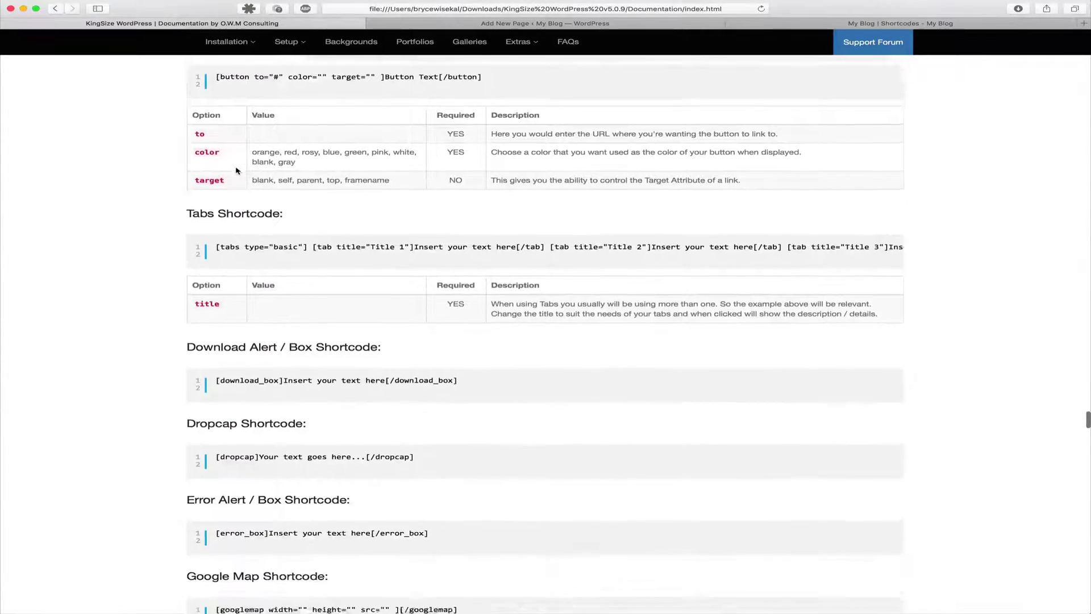
scroll(238, 171, down, 1)
scroll(237, 170, down, 4)
scroll(237, 171, down, 2)
scroll(237, 171, down, 1)
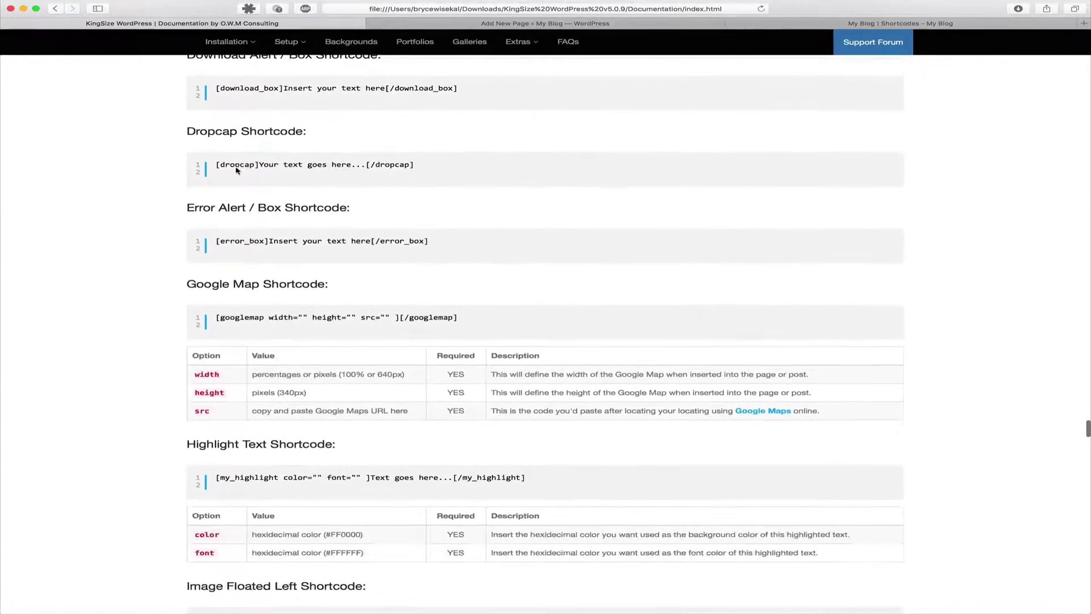
scroll(238, 171, down, 4)
scroll(237, 171, down, 1)
scroll(238, 170, down, 1)
scroll(237, 170, down, 4)
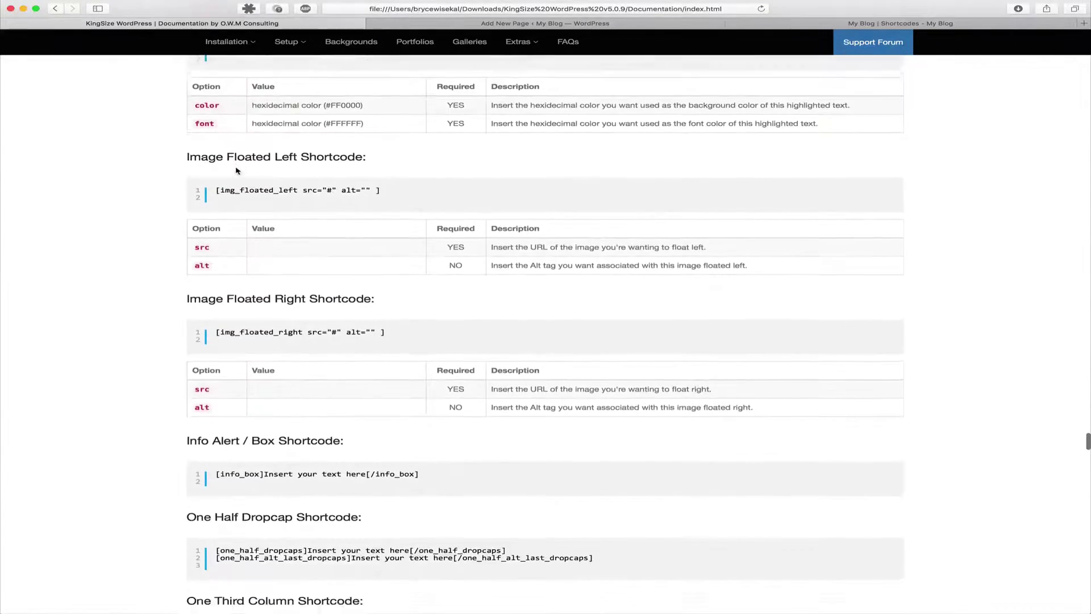
scroll(238, 170, down, 4)
scroll(237, 170, down, 10)
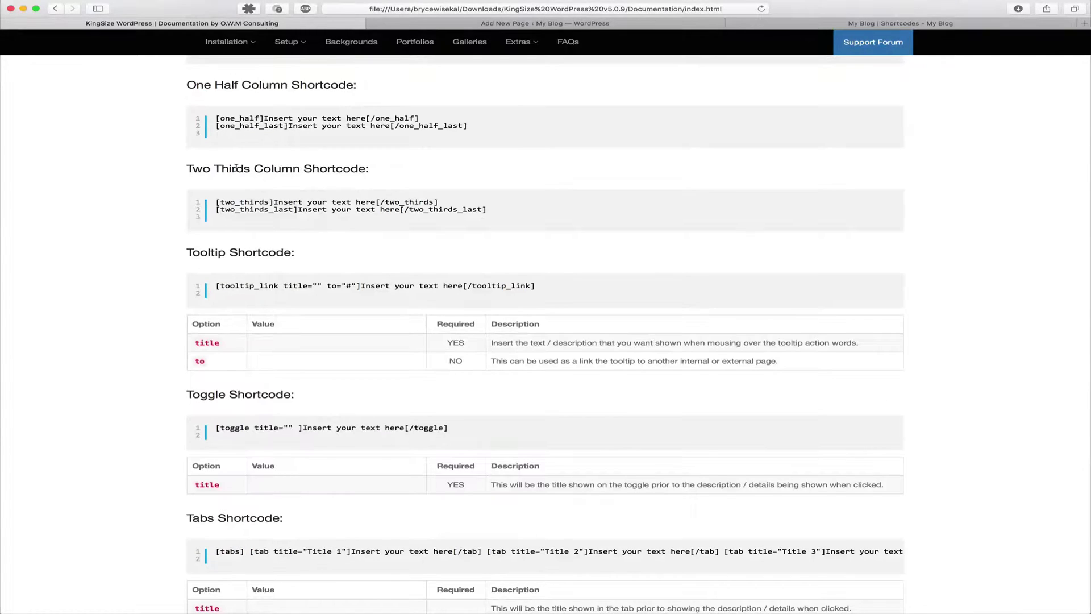